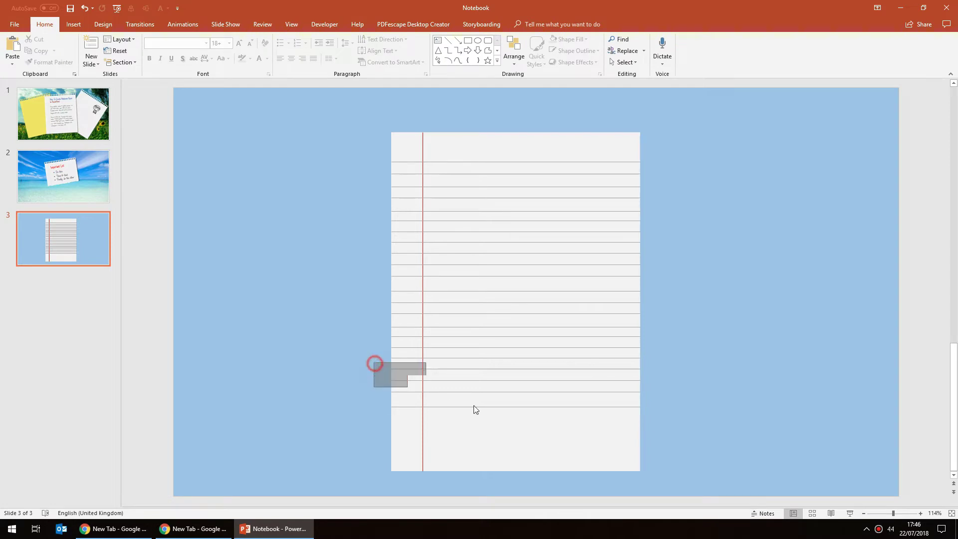
- Duplicate the last four horizontal ruled lines and place the copies below them to fill the bottom of the notebook page
{"action": "left_click_drag", "start_coordinate": [546, 369], "coordinate": [543, 418]}
{"action": "left_click", "coordinate": [683, 330]}
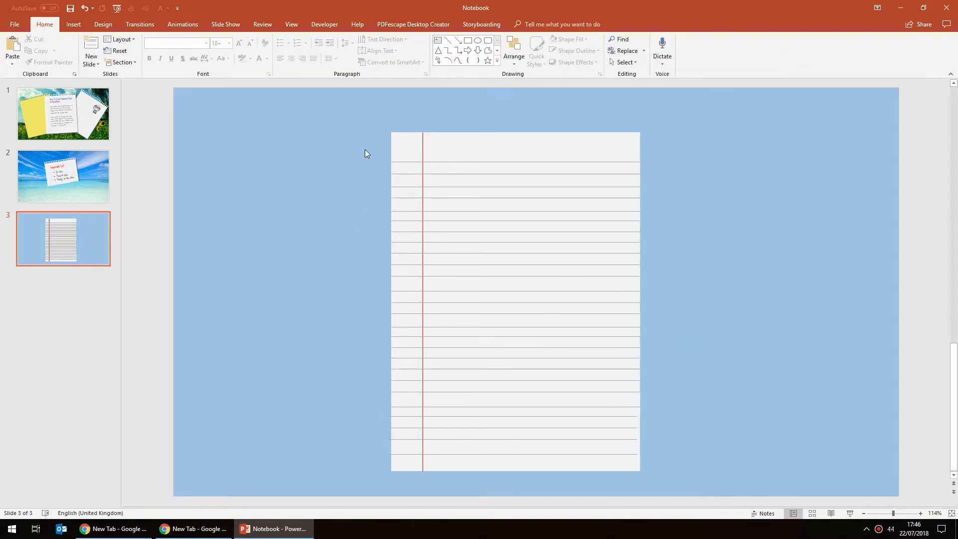
- Select all the horizontal ruled lines, left-align them with each other and distribute them evenly in the vertical direction
{"action": "mouse_move", "coordinate": [382, 171]}
{"action": "left_mouse_down"}
{"action": "mouse_move", "coordinate": [555, 409]}
{"action": "mouse_move", "coordinate": [663, 464]}
{"action": "left_mouse_up"}
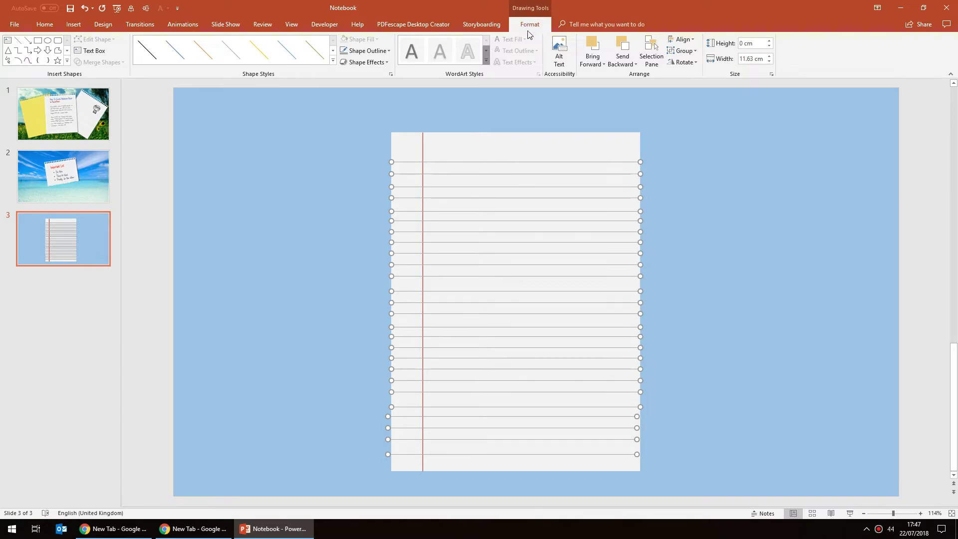
{"action": "left_click", "coordinate": [683, 39]}
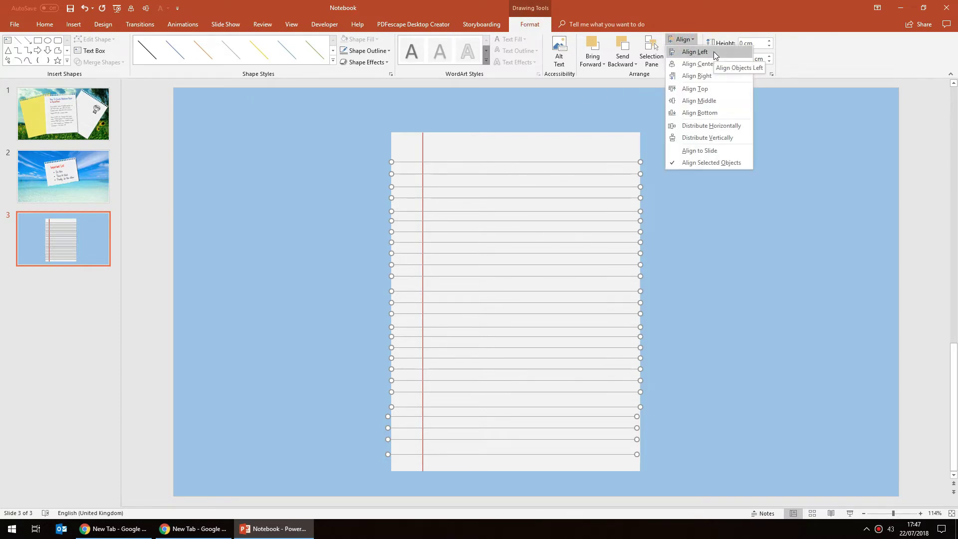
{"action": "left_click", "coordinate": [694, 52]}
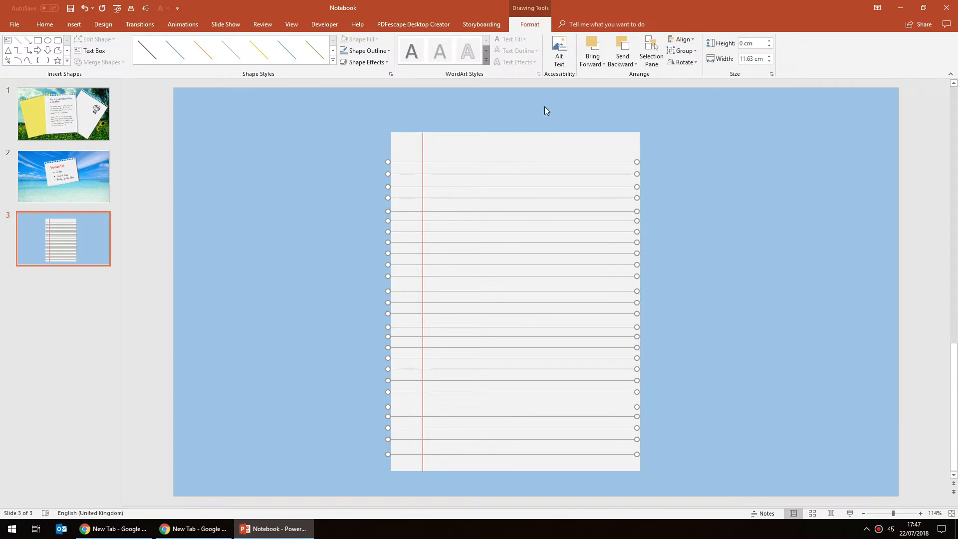
{"action": "left_click", "coordinate": [683, 41]}
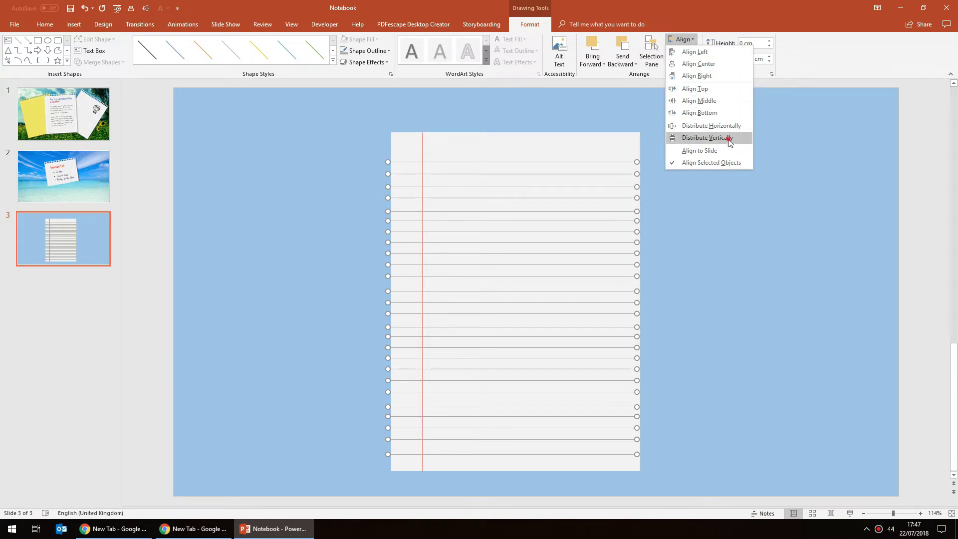
{"action": "left_click", "coordinate": [729, 142]}
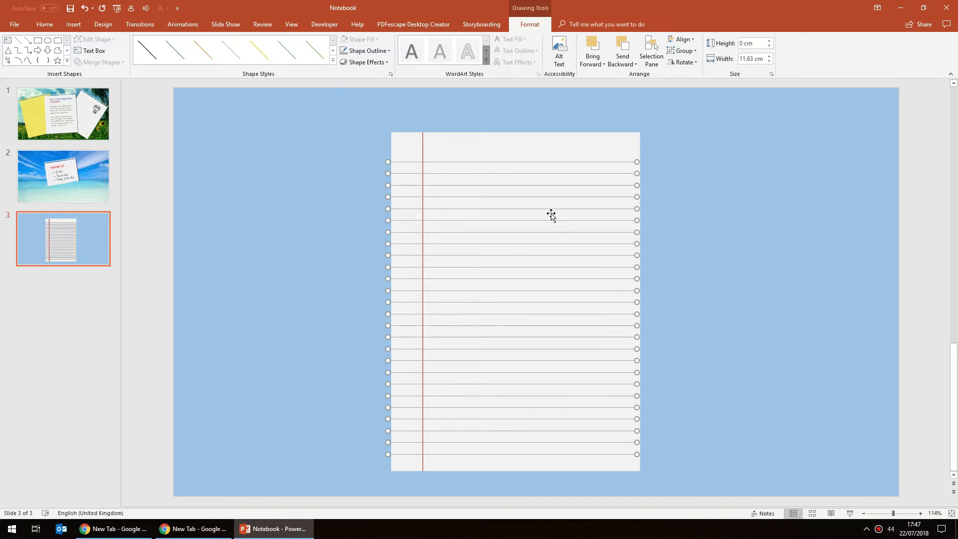
- Nudge all the horizontal ruled lines to the right until their ends line up with the page's side edges
{"action": "scroll", "coordinate": [550, 215], "scroll_direction": "up", "scroll_amount": 5}
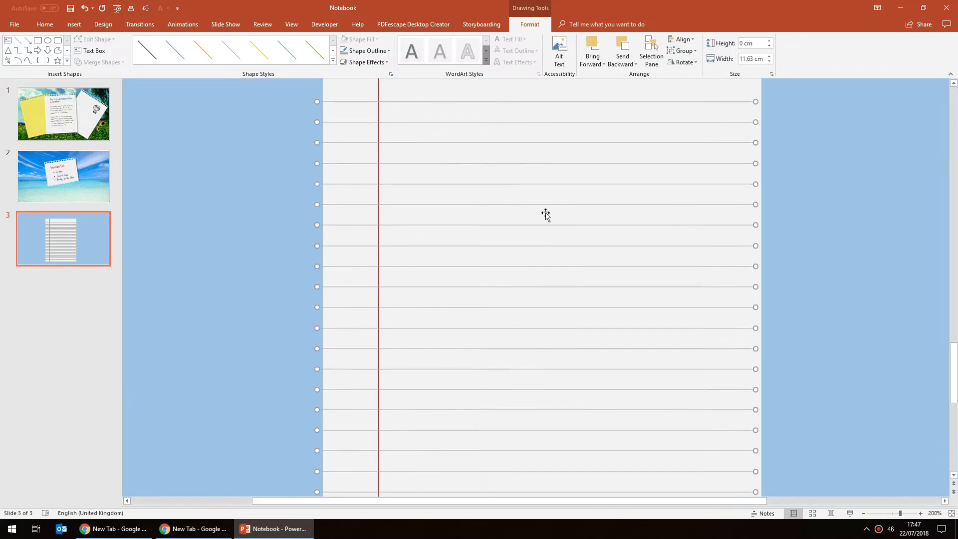
{"action": "scroll", "coordinate": [545, 215], "scroll_direction": "up", "scroll_amount": 3}
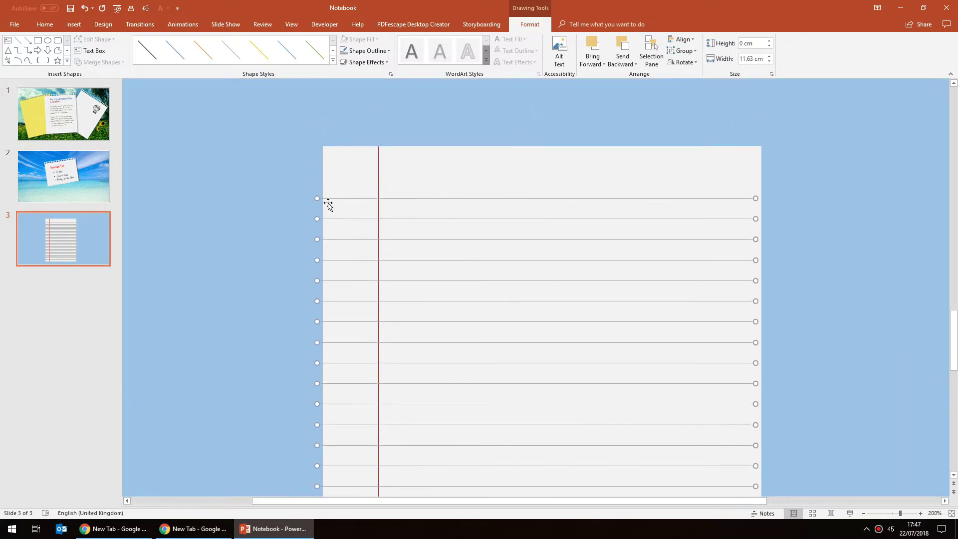
{"action": "scroll", "coordinate": [447, 198], "scroll_direction": "up", "scroll_amount": 4}
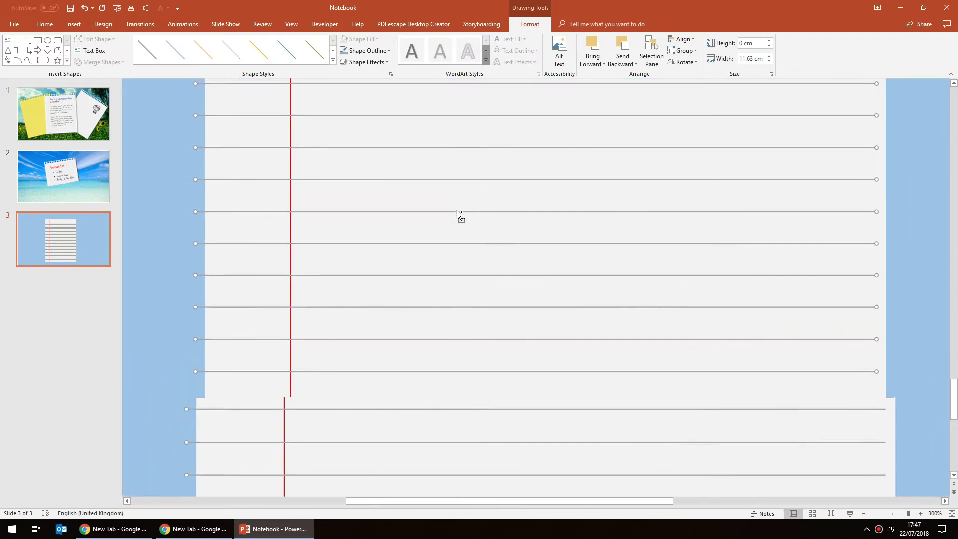
{"action": "scroll", "coordinate": [457, 211], "scroll_direction": "down", "scroll_amount": 4}
{"action": "scroll", "coordinate": [464, 204], "scroll_direction": "up", "scroll_amount": 3}
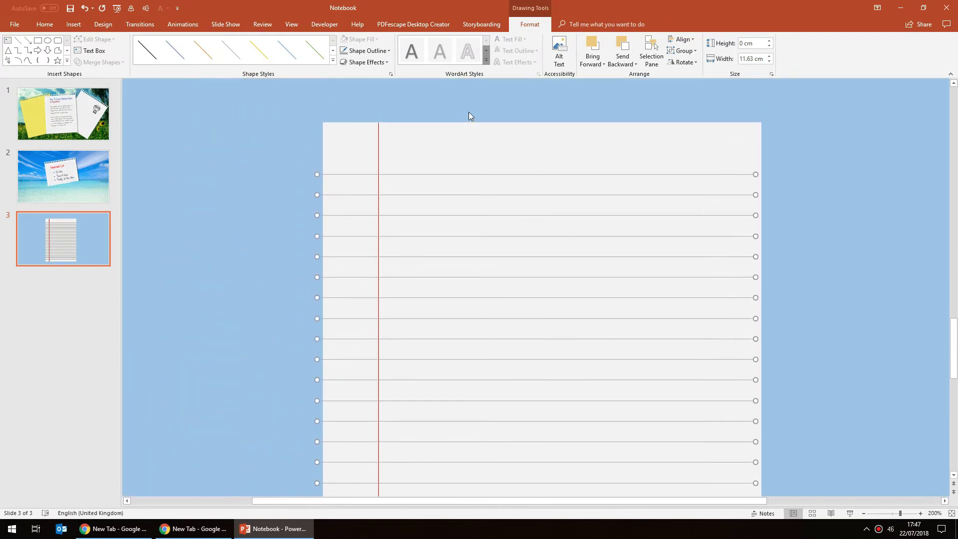
{"action": "key", "text": "ctrl+Right"}
{"action": "key", "text": "ctrl+Right"}
{"action": "key", "text": "ctrl+Right"}
{"action": "key", "text": "ctrl+Right"}
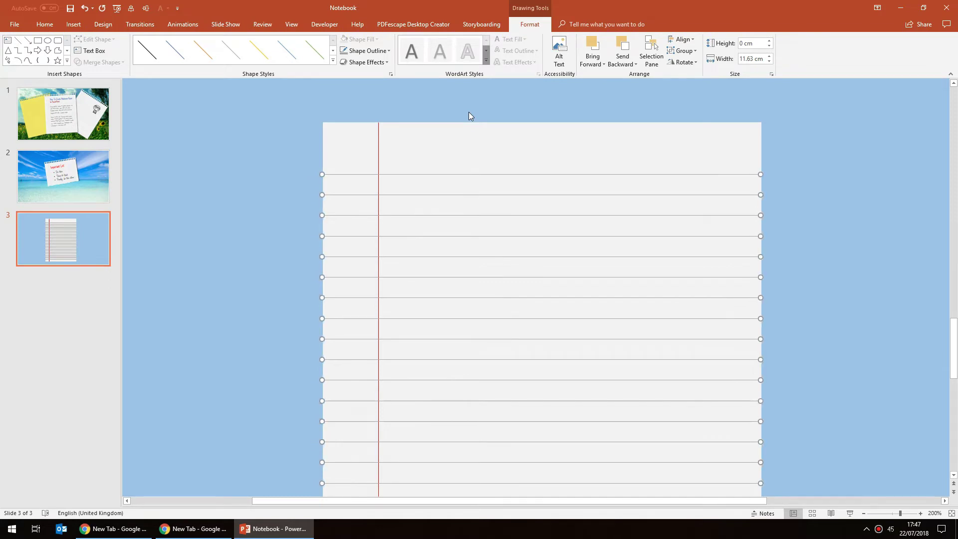
{"action": "key", "text": "ctrl+Left"}
{"action": "left_click", "coordinate": [783, 143]}
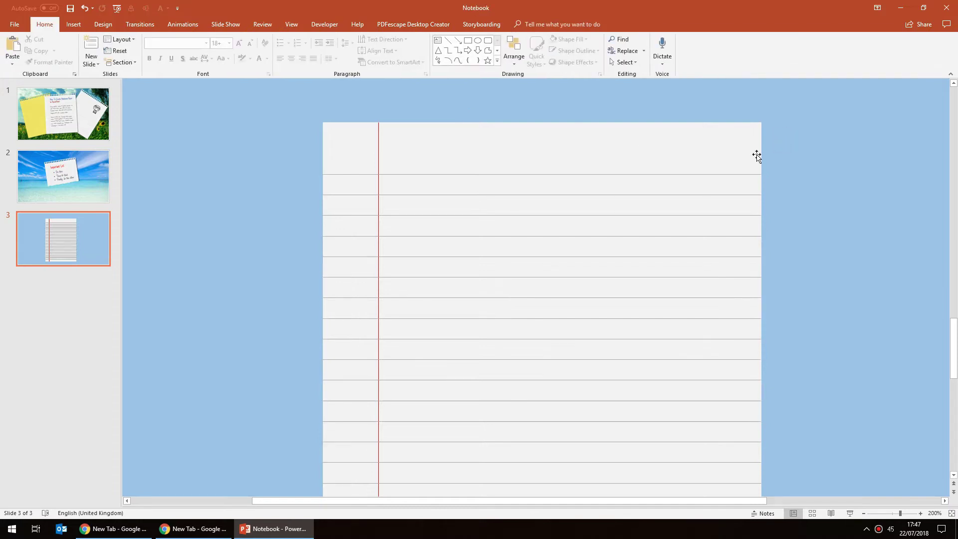
- Bring the red vertical margin line to the front, above the horizontal ruled lines
{"action": "left_click_drag", "start_coordinate": [757, 154], "coordinate": [689, 177]}
{"action": "scroll", "coordinate": [684, 173], "scroll_direction": "down", "scroll_amount": 10, "text": "ctrl"}
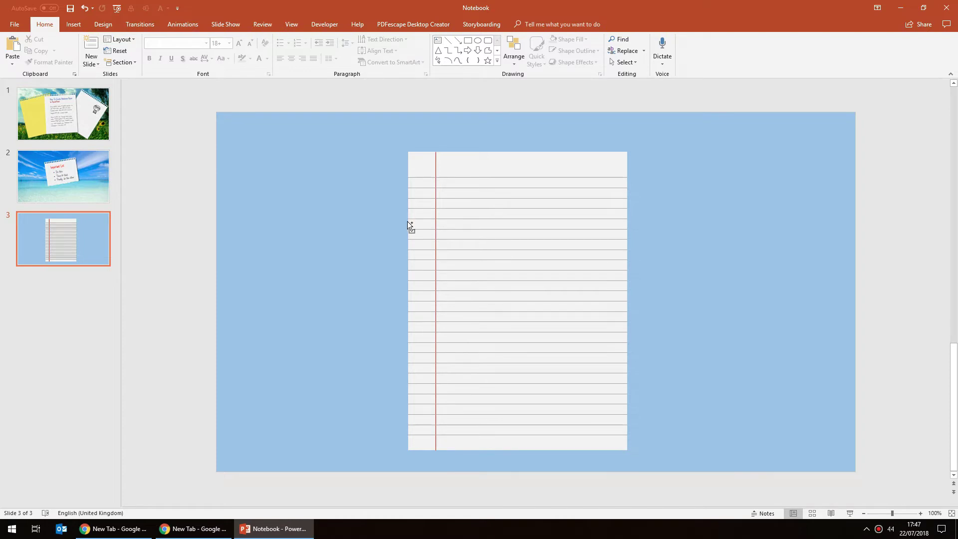
{"action": "scroll", "coordinate": [407, 221], "scroll_direction": "up", "scroll_amount": 10, "text": "ctrl"}
{"action": "left_click_drag", "start_coordinate": [507, 503], "coordinate": [419, 501]}
{"action": "scroll", "coordinate": [238, 226], "scroll_direction": "up", "scroll_amount": 10, "text": "ctrl"}
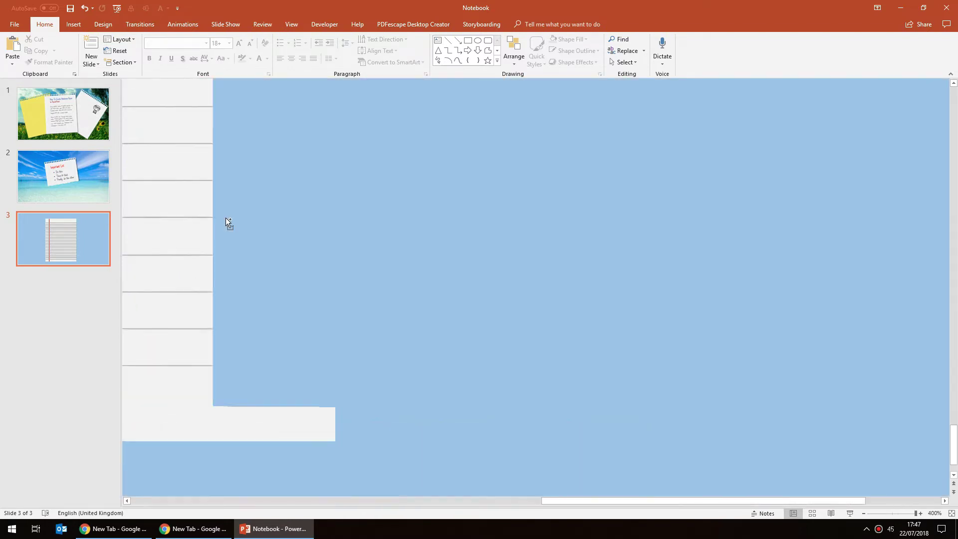
{"action": "scroll", "coordinate": [561, 453], "scroll_direction": "down", "scroll_amount": 15, "text": "ctrl"}
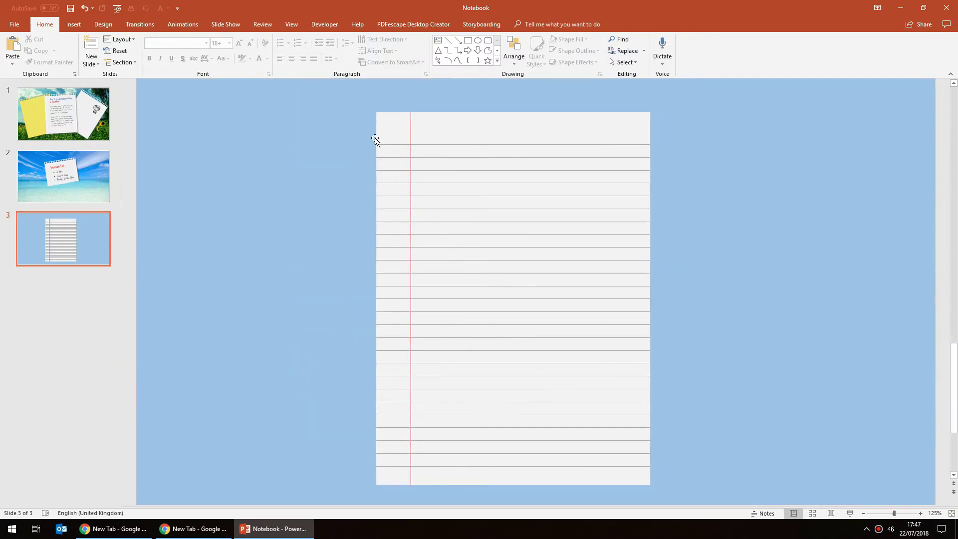
{"action": "left_click", "coordinate": [410, 127]}
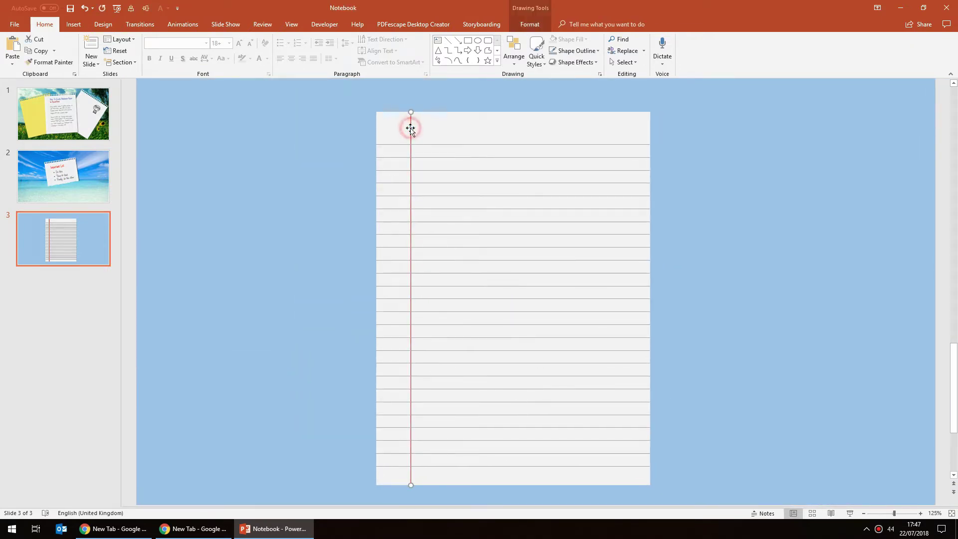
{"action": "right_click", "coordinate": [410, 128]}
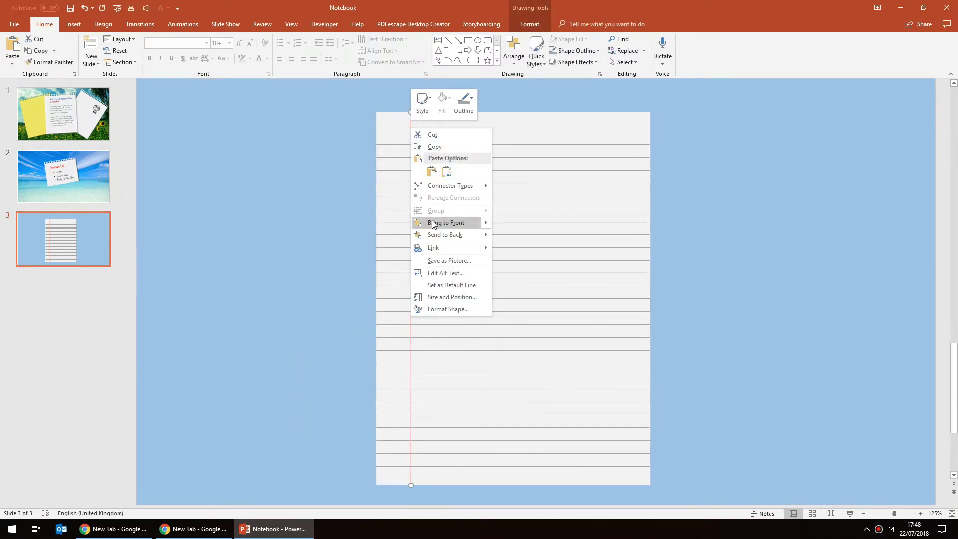
{"action": "left_click", "coordinate": [451, 222]}
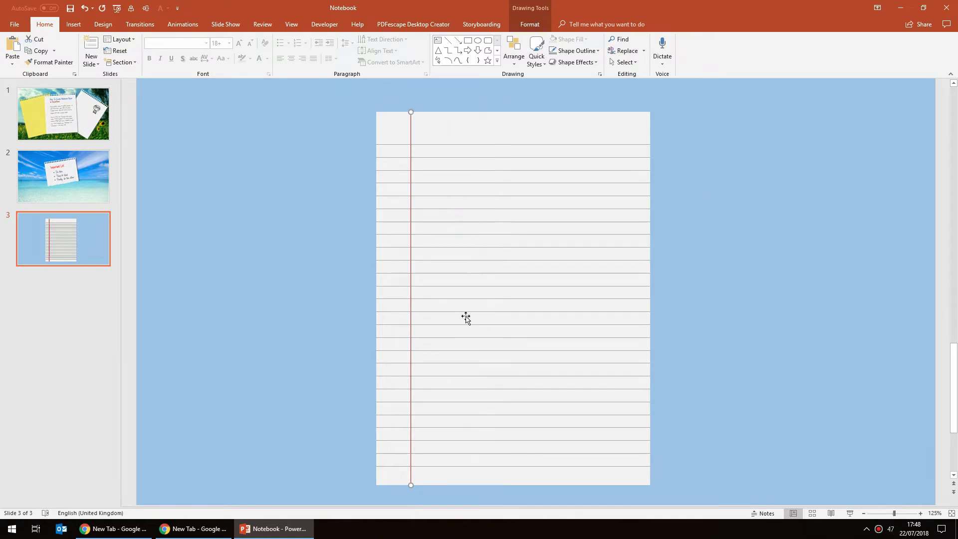
{"action": "left_click", "coordinate": [762, 293]}
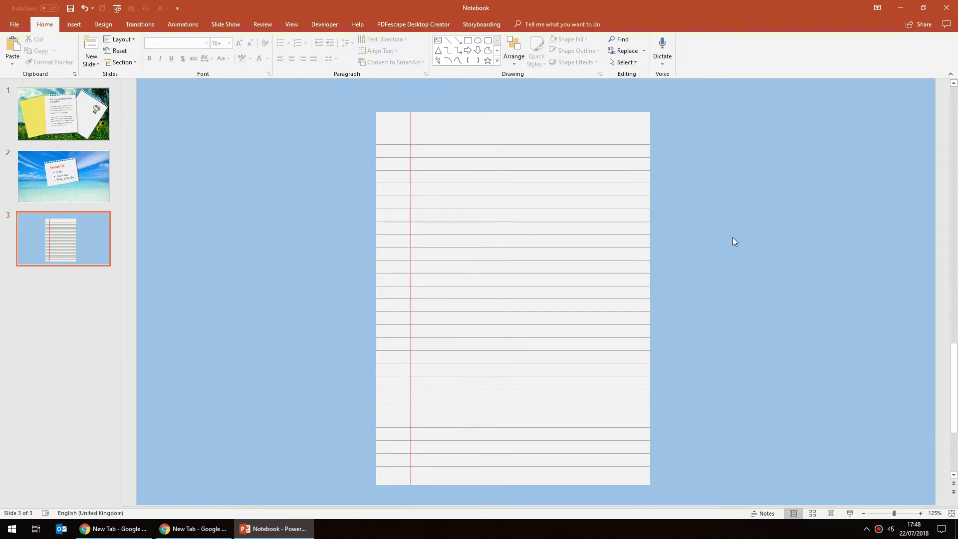
- Draw a 0.7 cm circle on slide 3 and place it outside the notebook page, beside its upper-left corner
{"action": "left_click", "coordinate": [70, 115]}
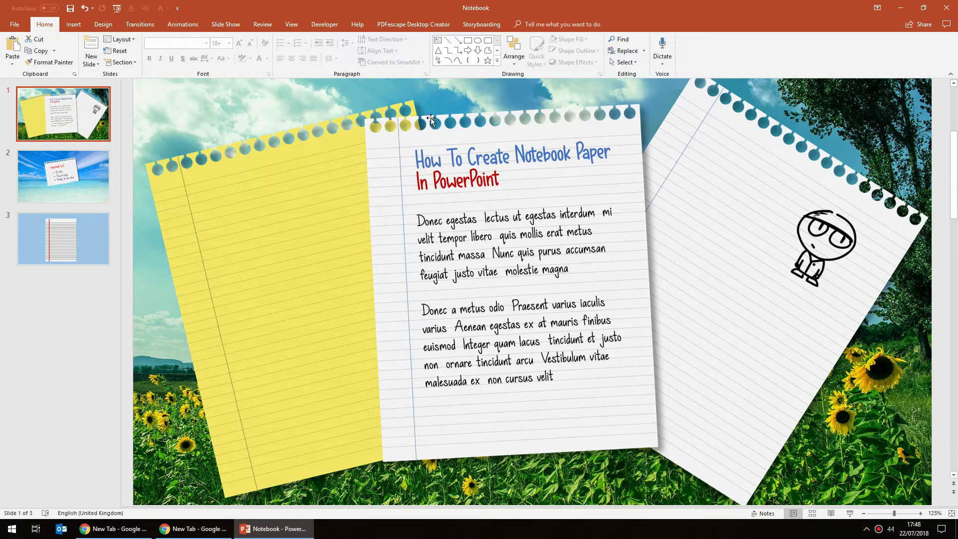
{"action": "left_click", "coordinate": [62, 240]}
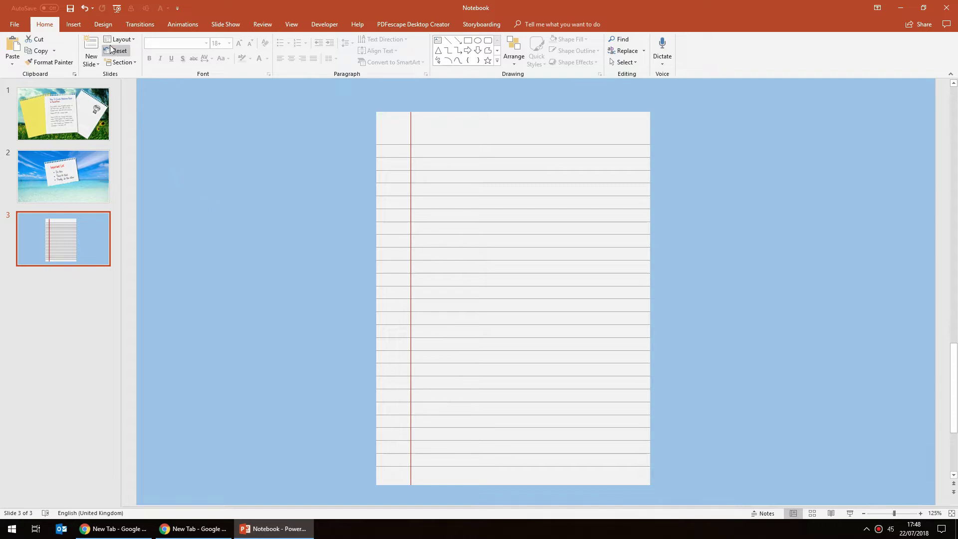
{"action": "left_click", "coordinate": [74, 23]}
{"action": "left_click", "coordinate": [172, 47]}
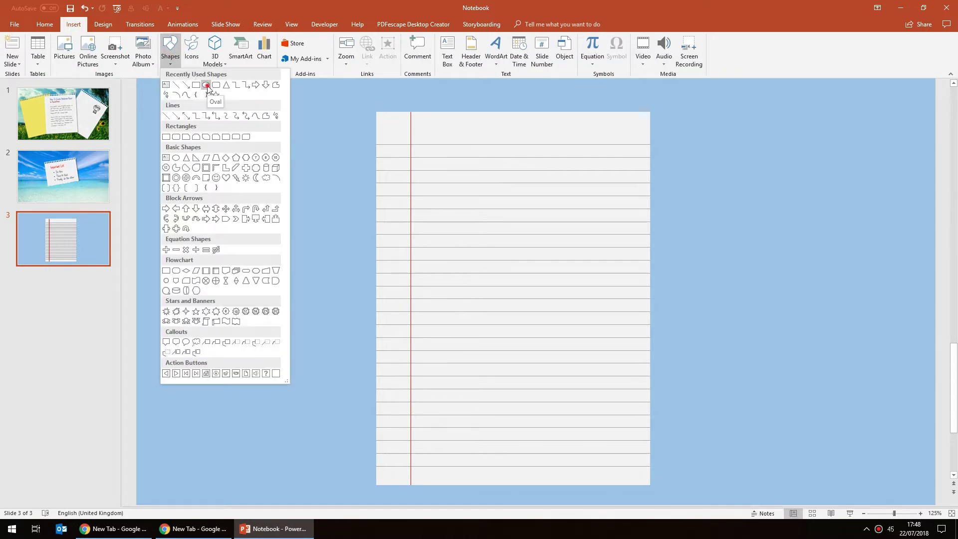
{"action": "left_click", "coordinate": [206, 85]}
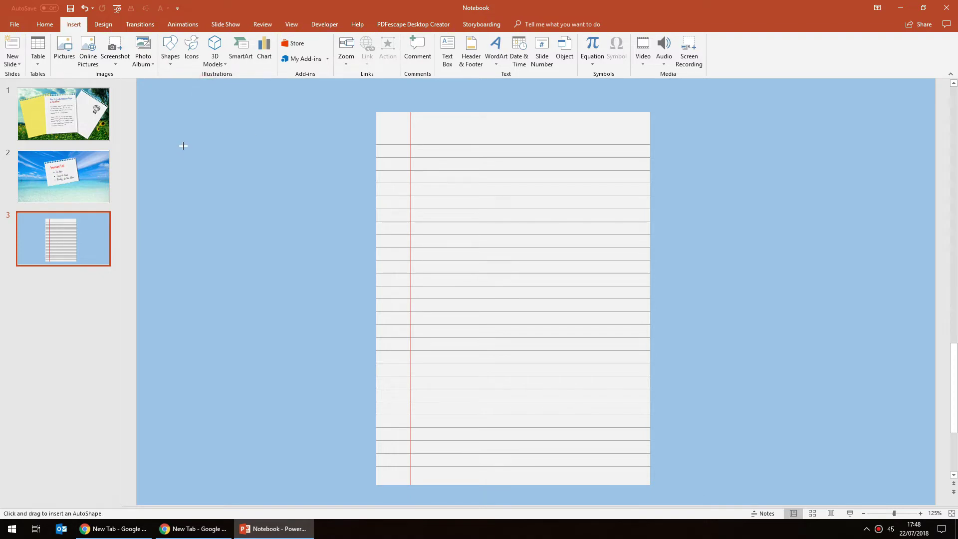
{"action": "left_click_drag", "start_coordinate": [198, 134], "coordinate": [241, 183]}
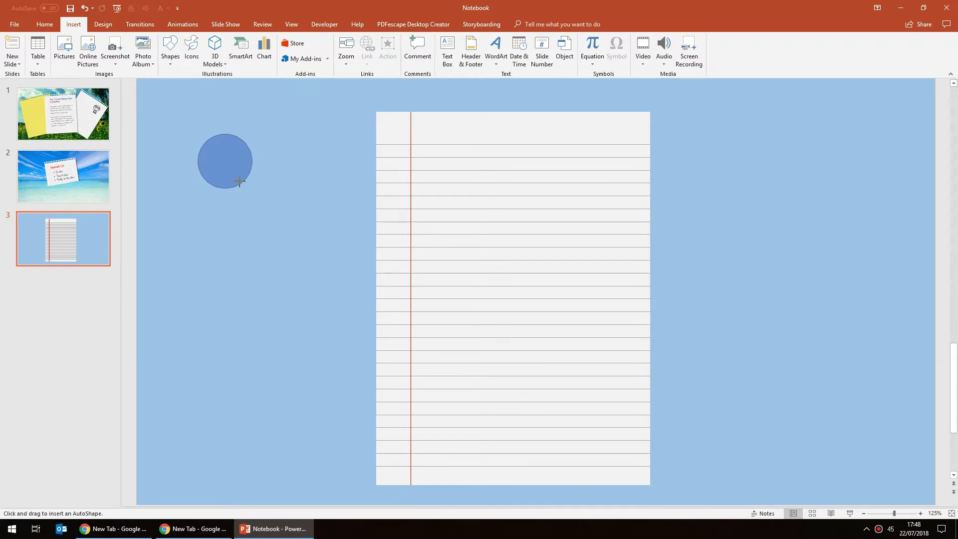
{"action": "mouse_move", "coordinate": [269, 199]}
{"action": "left_mouse_down"}
{"action": "mouse_move", "coordinate": [289, 197]}
{"action": "mouse_move", "coordinate": [221, 158]}
{"action": "mouse_move", "coordinate": [244, 190]}
{"action": "mouse_move", "coordinate": [213, 158]}
{"action": "mouse_move", "coordinate": [268, 196]}
{"action": "mouse_move", "coordinate": [330, 160]}
{"action": "mouse_move", "coordinate": [381, 285]}
{"action": "mouse_move", "coordinate": [319, 186]}
{"action": "mouse_move", "coordinate": [243, 218]}
{"action": "mouse_move", "coordinate": [254, 201]}
{"action": "mouse_move", "coordinate": [349, 199]}
{"action": "mouse_move", "coordinate": [340, 222]}
{"action": "mouse_move", "coordinate": [330, 216]}
{"action": "mouse_move", "coordinate": [394, 158]}
{"action": "mouse_move", "coordinate": [297, 209]}
{"action": "mouse_move", "coordinate": [359, 137]}
{"action": "mouse_move", "coordinate": [324, 265]}
{"action": "mouse_move", "coordinate": [260, 180]}
{"action": "mouse_move", "coordinate": [276, 164]}
{"action": "mouse_move", "coordinate": [267, 175]}
{"action": "mouse_move", "coordinate": [246, 170]}
{"action": "mouse_move", "coordinate": [209, 149]}
{"action": "mouse_move", "coordinate": [347, 131]}
{"action": "left_mouse_up"}
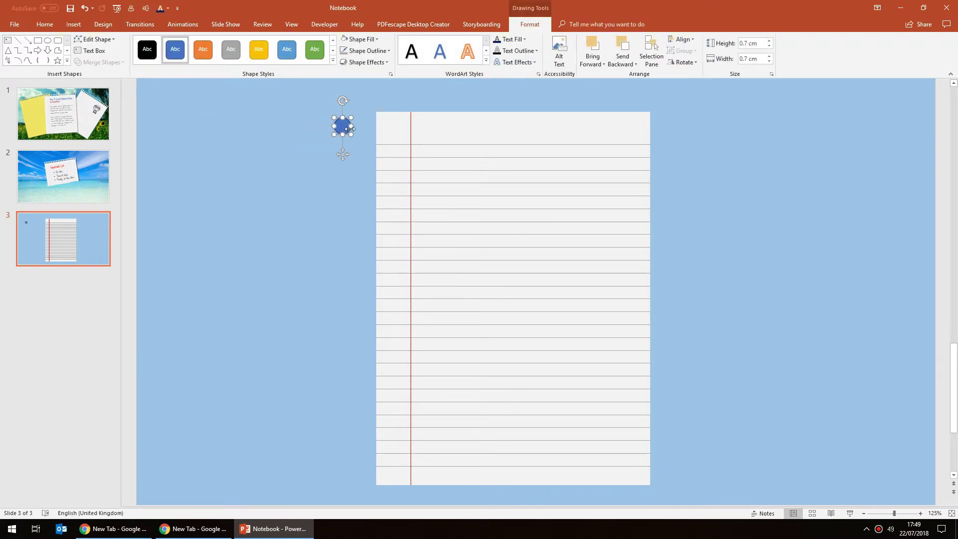
{"action": "scroll", "coordinate": [347, 131], "scroll_direction": "up", "scroll_amount": 5}
{"action": "left_click_drag", "start_coordinate": [462, 500], "coordinate": [519, 500]}
{"action": "left_click_drag", "start_coordinate": [380, 253], "coordinate": [325, 253]}
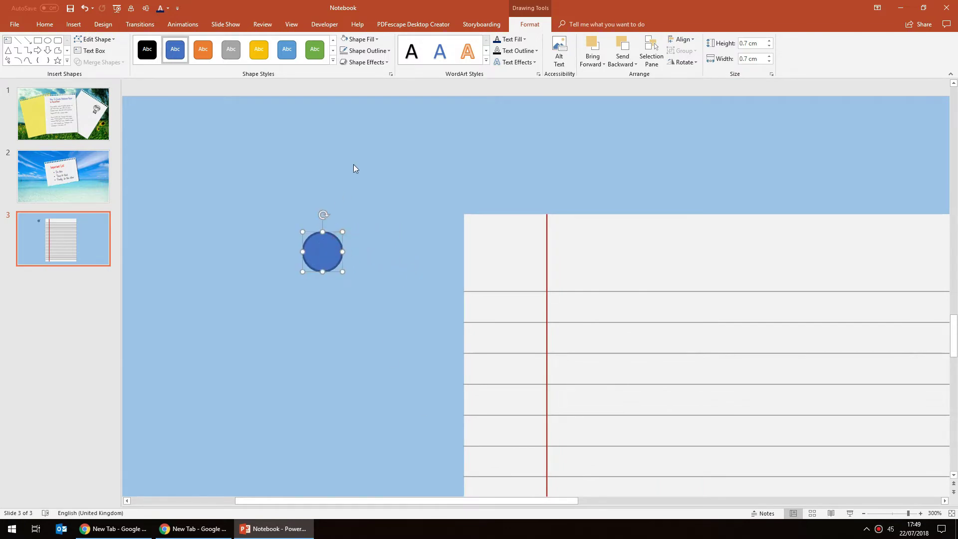
{"action": "left_click", "coordinate": [331, 190]}
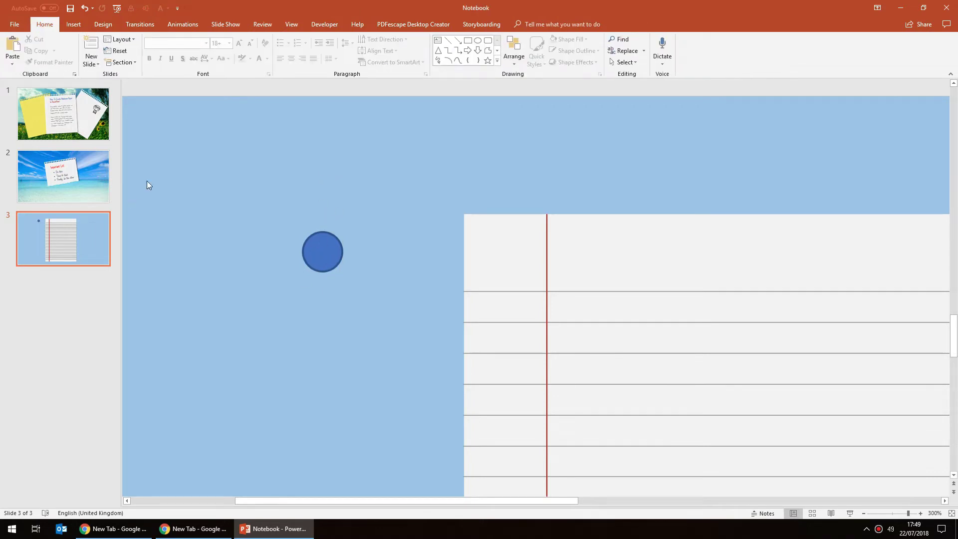
- Draw a narrow upright rectangle about 0.55 cm high and 0.19 cm wide, overlapping the top of the circle
{"action": "left_click", "coordinate": [74, 24]}
{"action": "left_click", "coordinate": [171, 47]}
{"action": "left_click", "coordinate": [195, 86]}
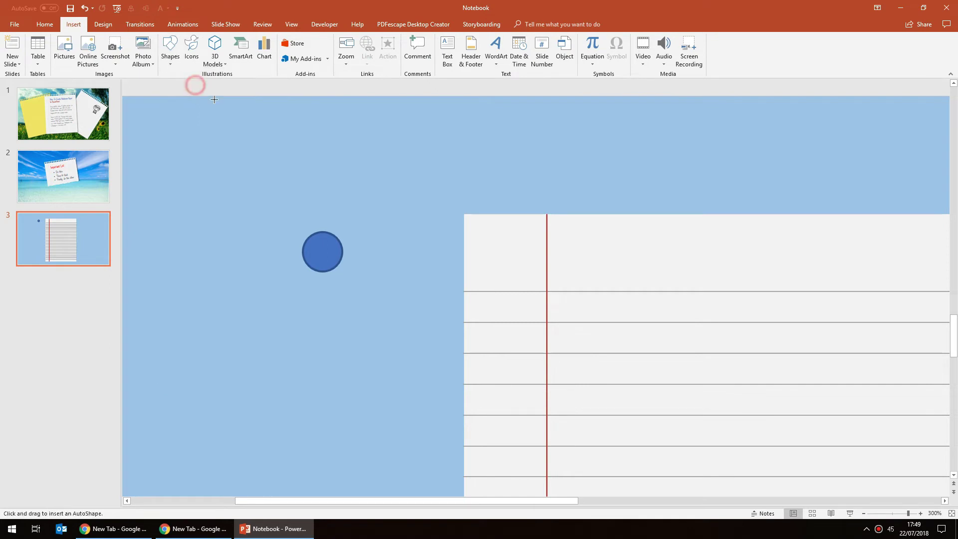
{"action": "mouse_move", "coordinate": [317, 202]}
{"action": "left_mouse_down"}
{"action": "mouse_move", "coordinate": [329, 234]}
{"action": "mouse_move", "coordinate": [329, 210]}
{"action": "mouse_move", "coordinate": [325, 218]}
{"action": "left_mouse_up"}
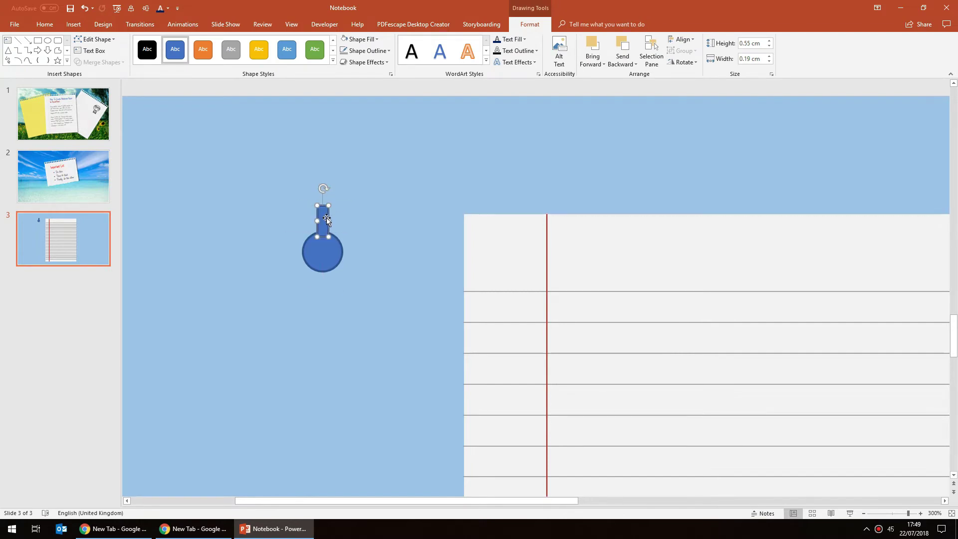
{"action": "left_click", "coordinate": [358, 211]}
- Select the circle and the narrow rectangle and align their centres on one vertical axis
{"action": "mouse_move", "coordinate": [234, 164]}
{"action": "left_mouse_down"}
{"action": "mouse_move", "coordinate": [356, 314]}
{"action": "mouse_move", "coordinate": [370, 317]}
{"action": "left_mouse_up"}
{"action": "left_click", "coordinate": [528, 26]}
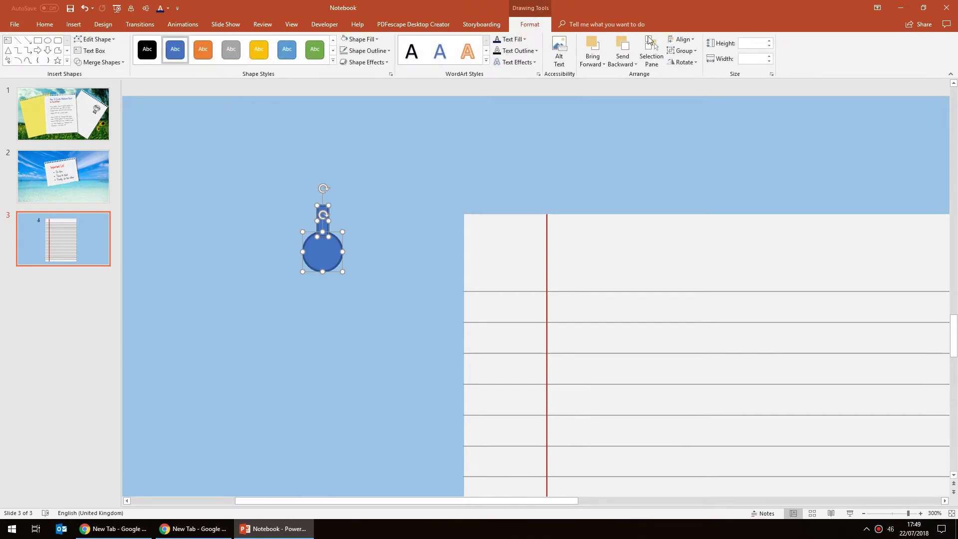
{"action": "left_click", "coordinate": [682, 40]}
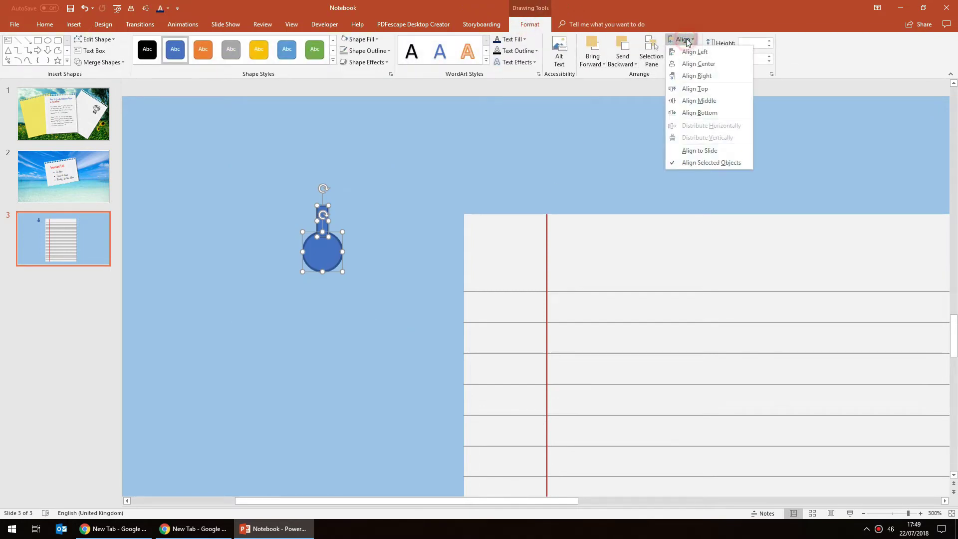
{"action": "left_click", "coordinate": [694, 63]}
{"action": "left_click", "coordinate": [377, 210]}
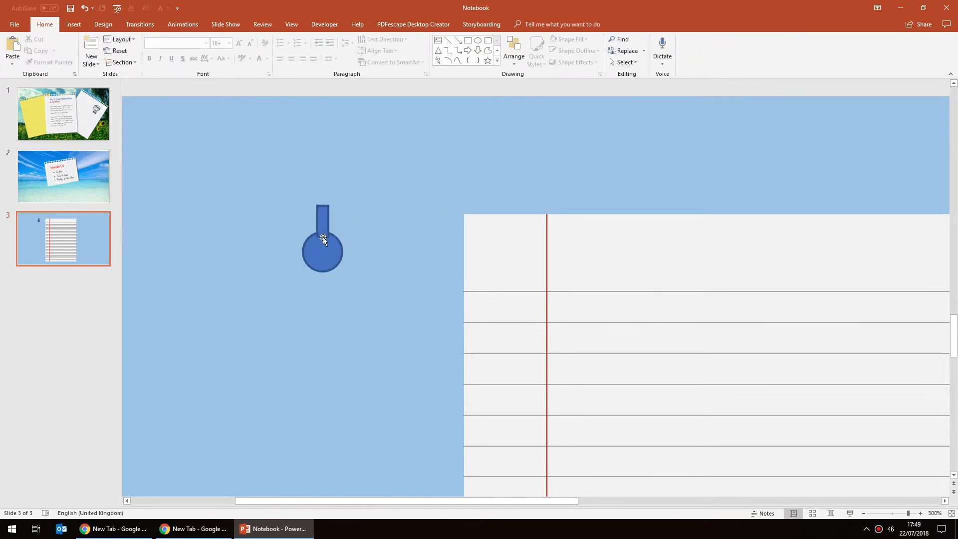
- Remove the outline from both the circle and the narrow rectangle
{"action": "left_click_drag", "start_coordinate": [280, 187], "coordinate": [371, 308]}
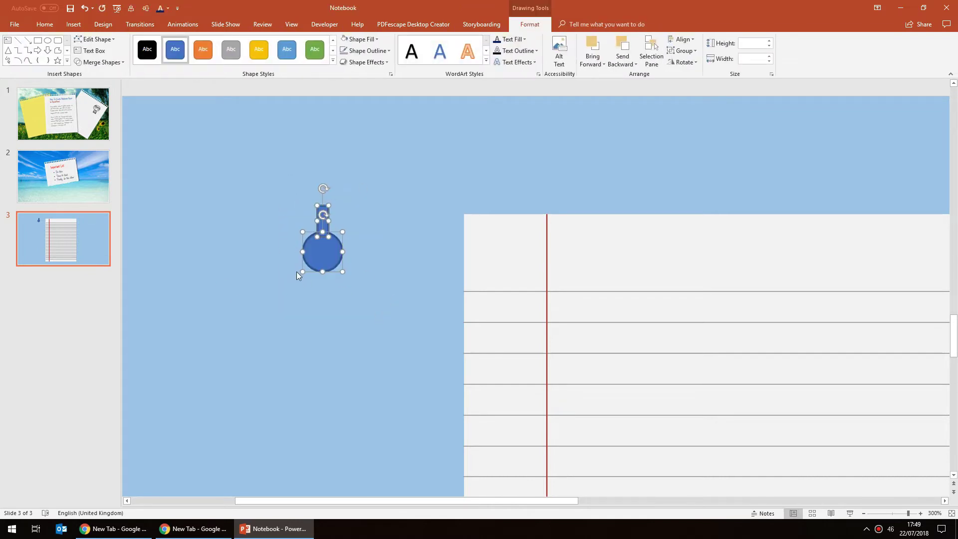
{"action": "left_click", "coordinate": [379, 52]}
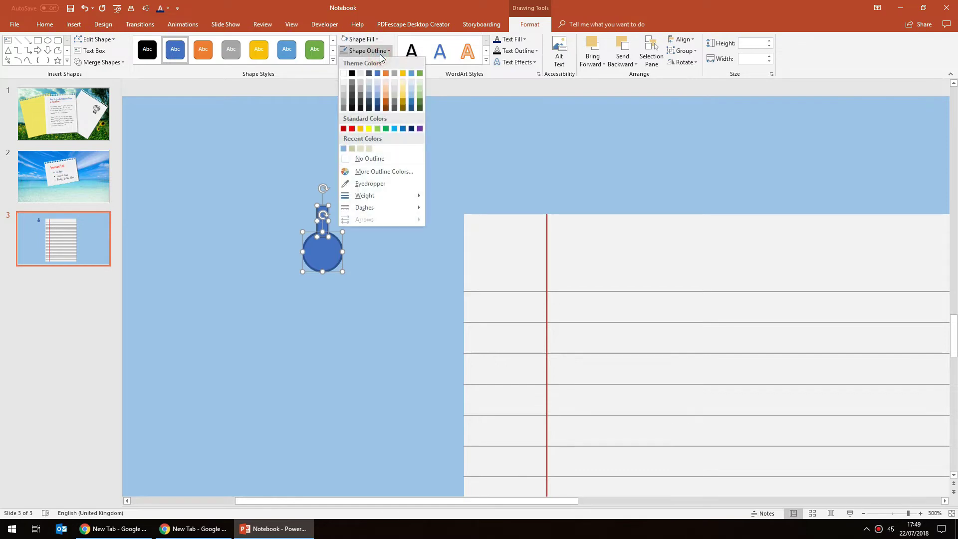
{"action": "left_click", "coordinate": [376, 160]}
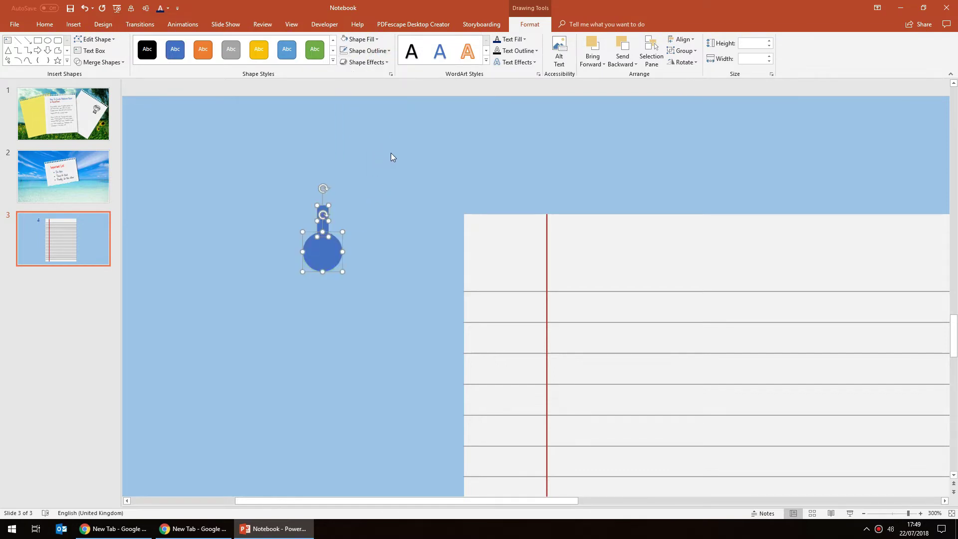
- Fill both the circle and the narrow rectangle with the standard dark red
{"action": "left_click", "coordinate": [359, 39]}
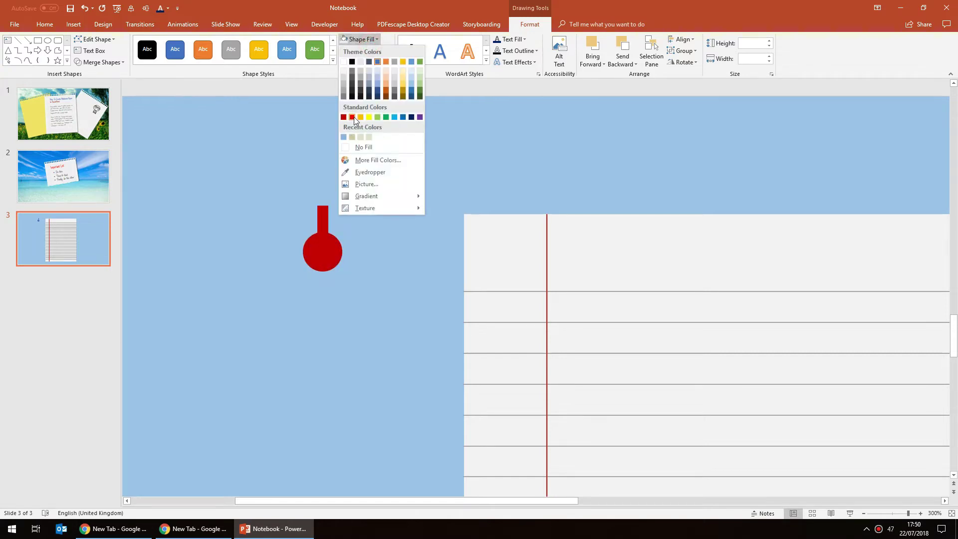
{"action": "left_click", "coordinate": [344, 117]}
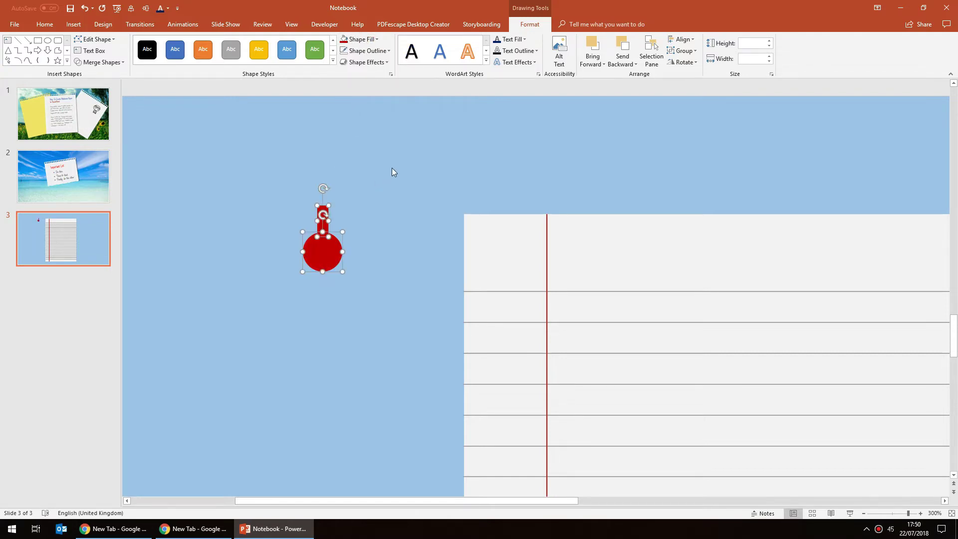
{"action": "left_click", "coordinate": [394, 190]}
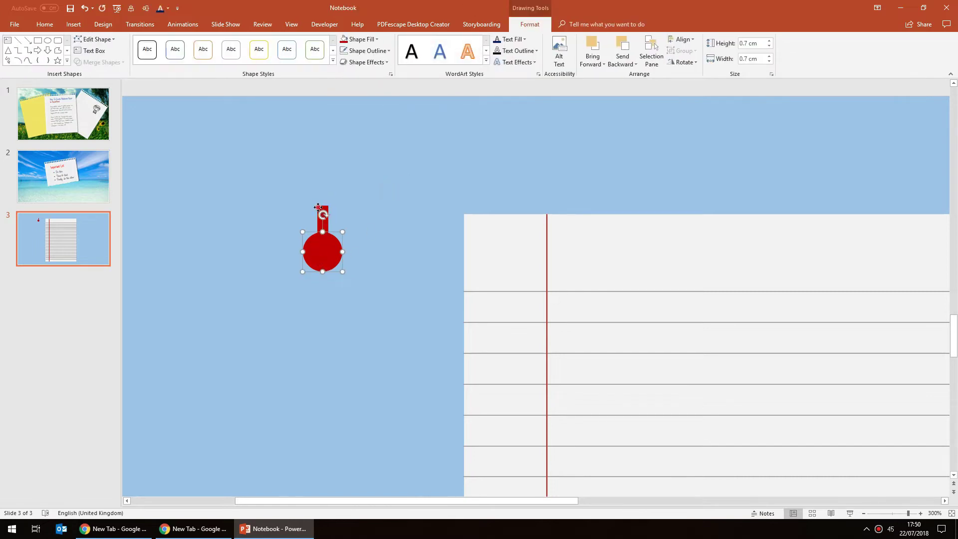
{"action": "left_click", "coordinate": [357, 218]}
{"action": "left_click", "coordinate": [336, 244]}
{"action": "left_click", "coordinate": [367, 222]}
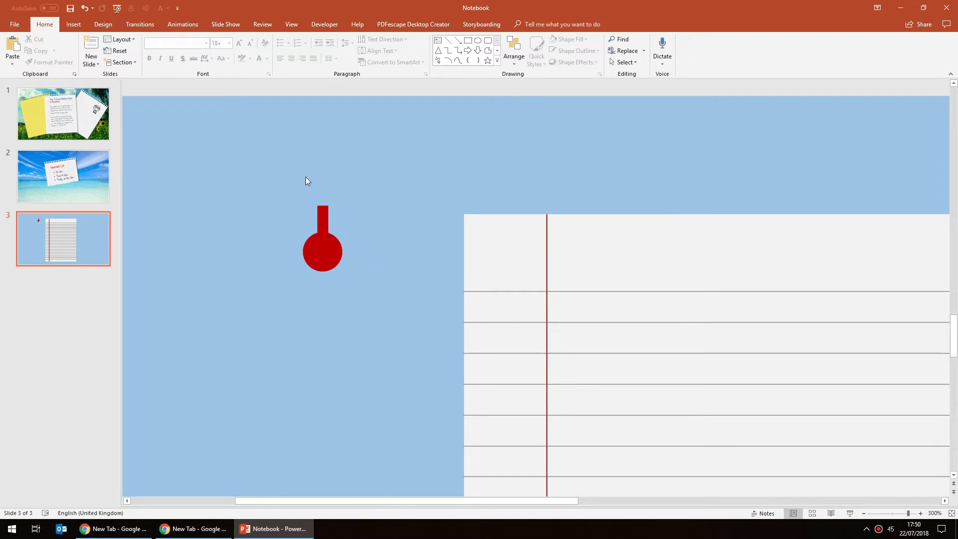
- Select the circle and the narrow rectangle and merge them into one shape with Union
{"action": "left_click_drag", "start_coordinate": [302, 235], "coordinate": [384, 319]}
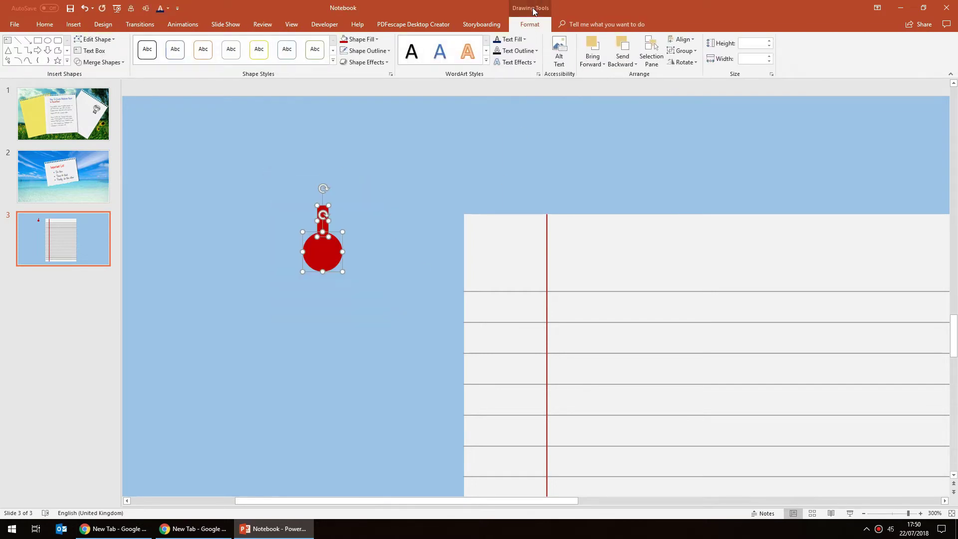
{"action": "left_click", "coordinate": [531, 25]}
{"action": "left_click", "coordinate": [120, 63]}
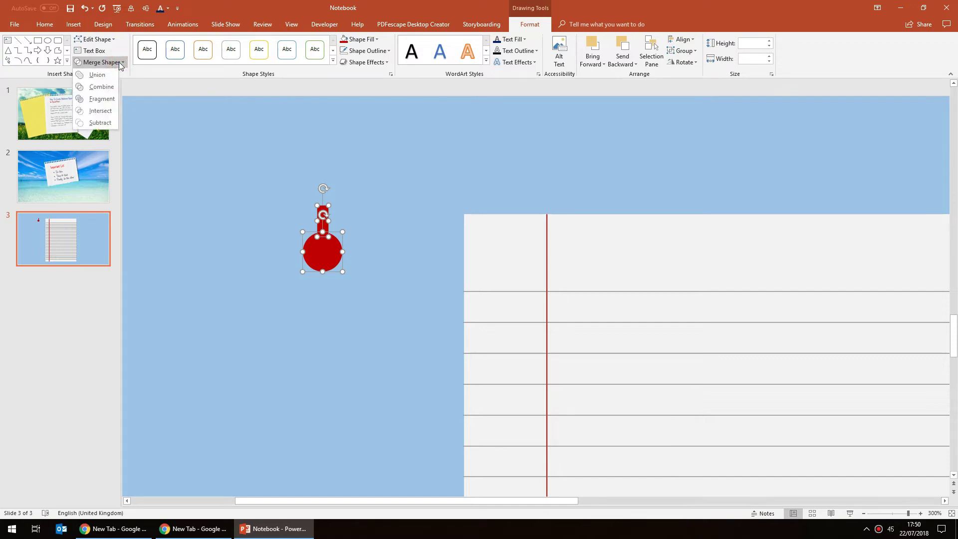
{"action": "left_click", "coordinate": [97, 75]}
{"action": "left_click", "coordinate": [374, 230]}
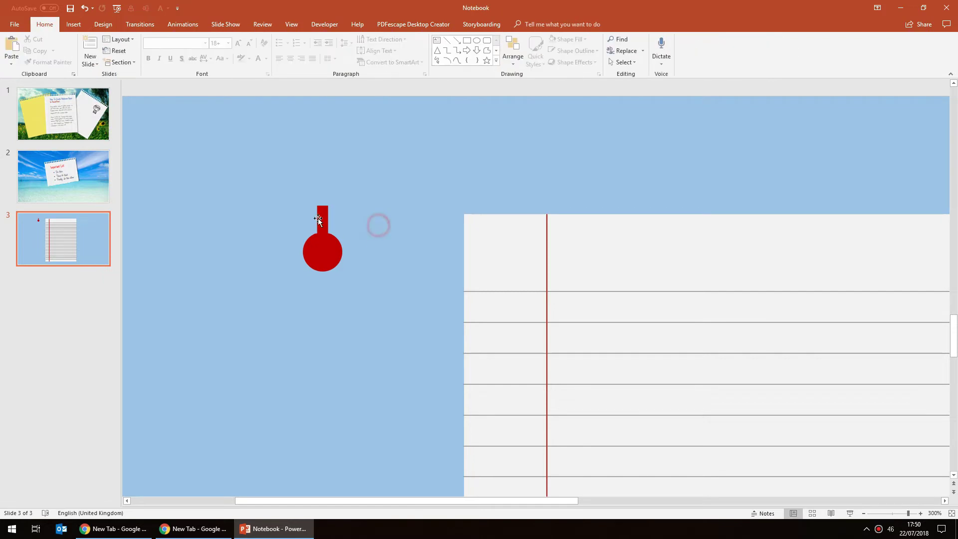
- Move the merged red shape onto the notebook page's upper-left corner, with its stem extending slightly above the page's top edge
{"action": "left_click_drag", "start_coordinate": [322, 256], "coordinate": [312, 240]}
{"action": "left_click", "coordinate": [344, 265]}
{"action": "left_click", "coordinate": [410, 211]}
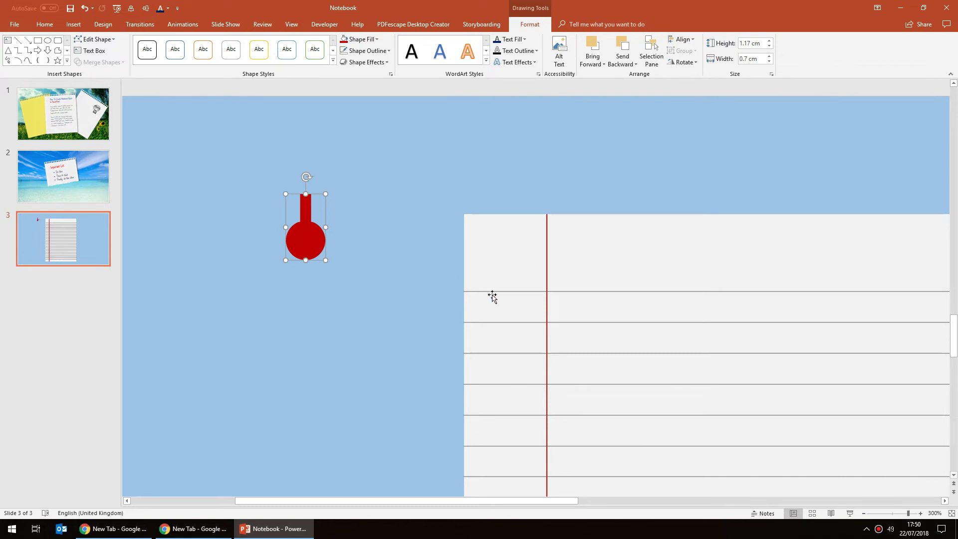
{"action": "scroll", "coordinate": [496, 295], "scroll_direction": "down", "scroll_amount": 5}
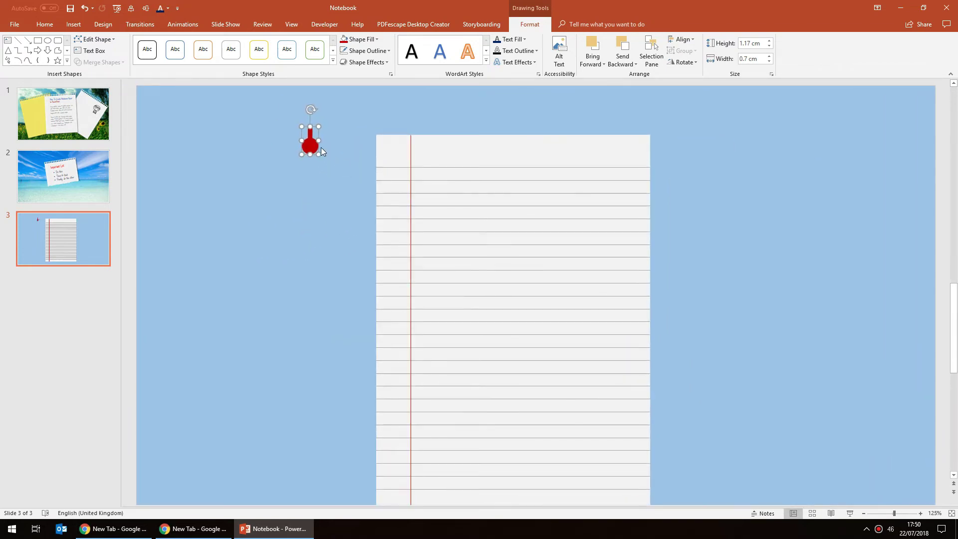
{"action": "left_click_drag", "start_coordinate": [316, 143], "coordinate": [389, 147]}
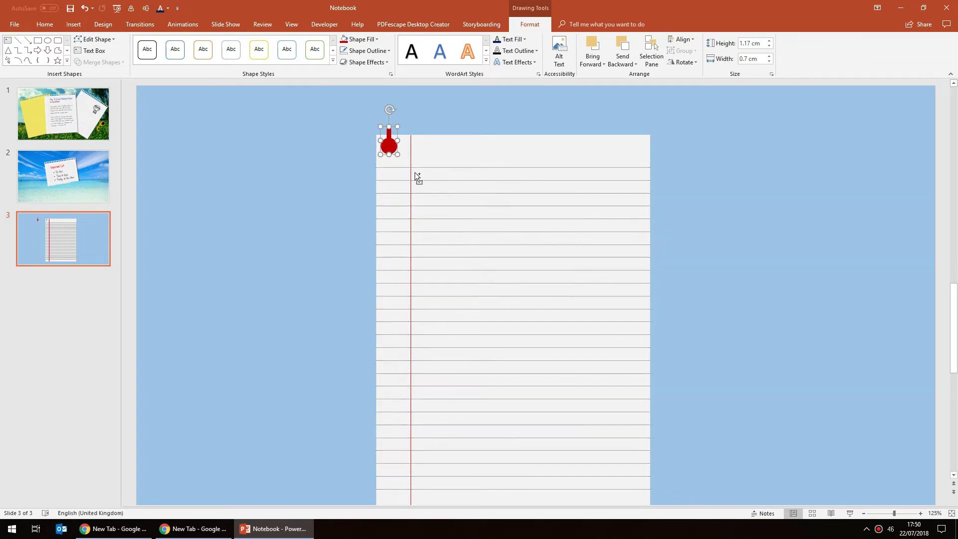
{"action": "scroll", "coordinate": [432, 97], "scroll_direction": "up", "scroll_amount": 5, "text": "ctrl"}
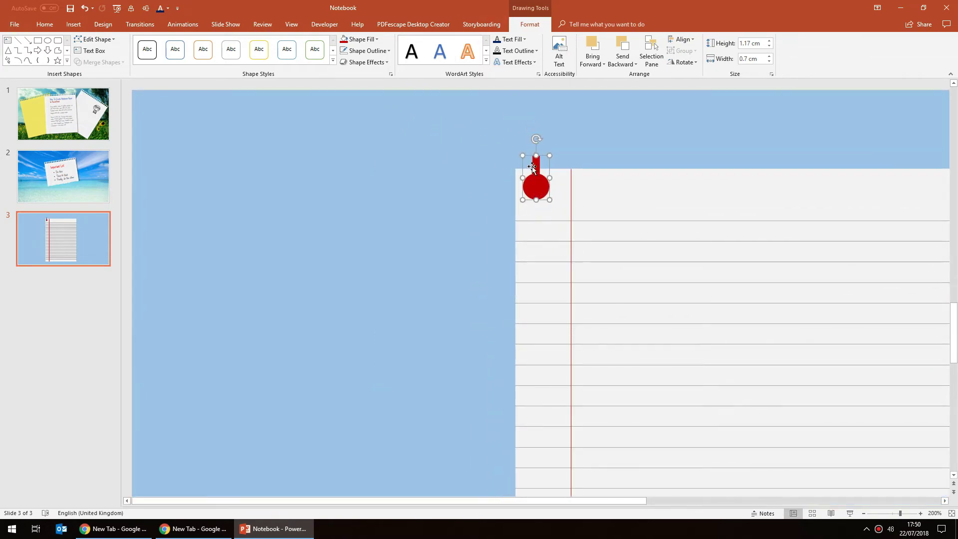
{"action": "left_click_drag", "start_coordinate": [535, 190], "coordinate": [535, 194]}
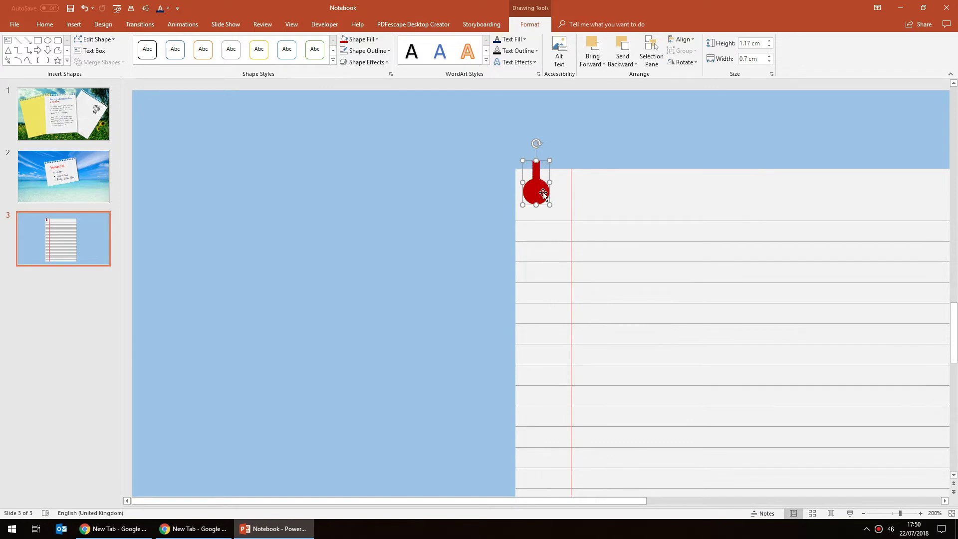
- Examine the punched holes on the finished notebook pages on slides 1 and 2, and return to slide 3
{"action": "key", "text": "ctrl+Home"}
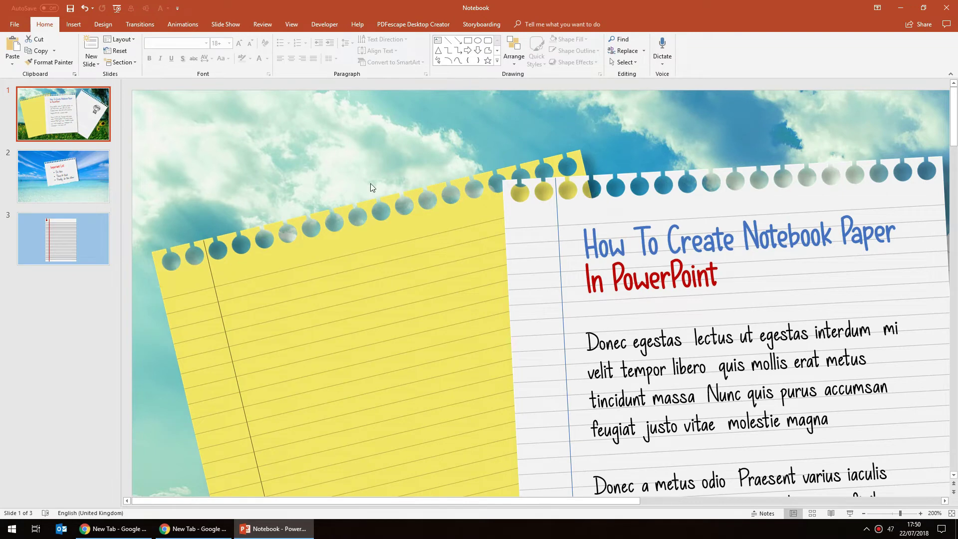
{"action": "left_click", "coordinate": [75, 230]}
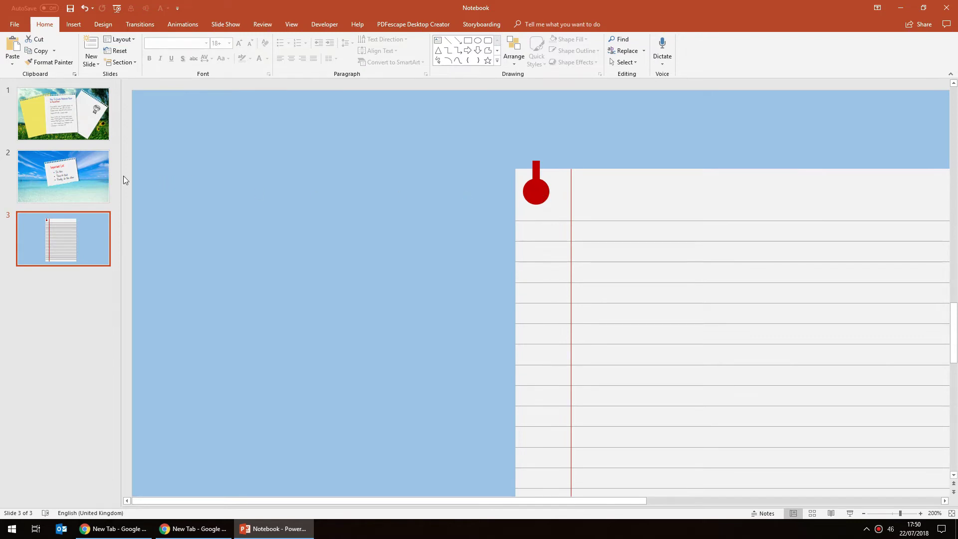
{"action": "left_click", "coordinate": [82, 167]}
{"action": "left_click", "coordinate": [73, 233]}
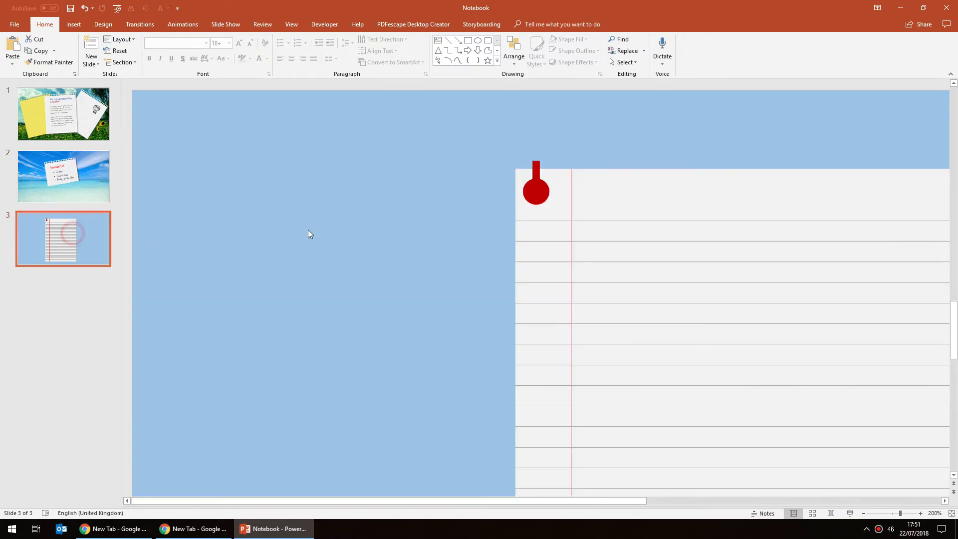
- Copy the red hole shape repeatedly along the page's top edge to form a row of thirteen
{"action": "left_click", "coordinate": [502, 500]}
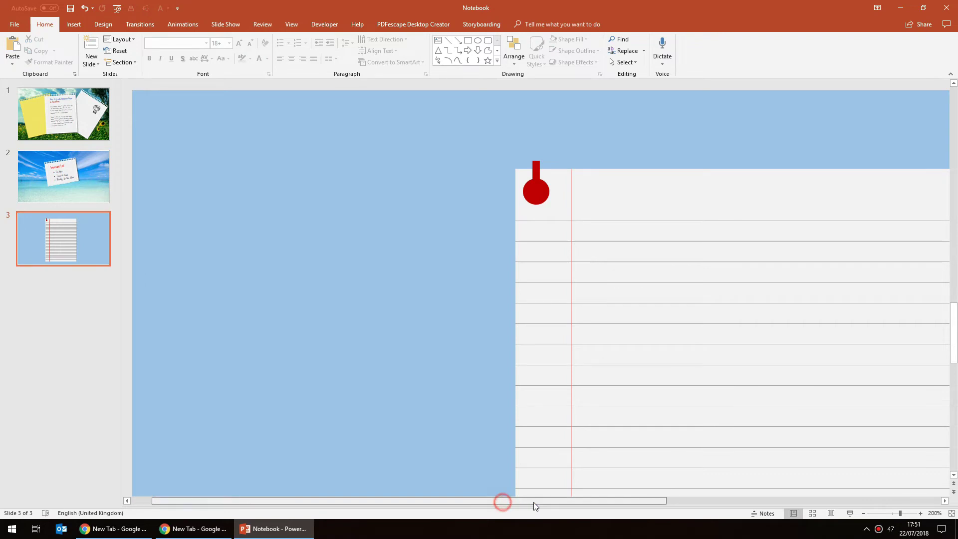
{"action": "scroll", "coordinate": [566, 344], "scroll_direction": "down", "scroll_amount": 4, "text": "ctrl"}
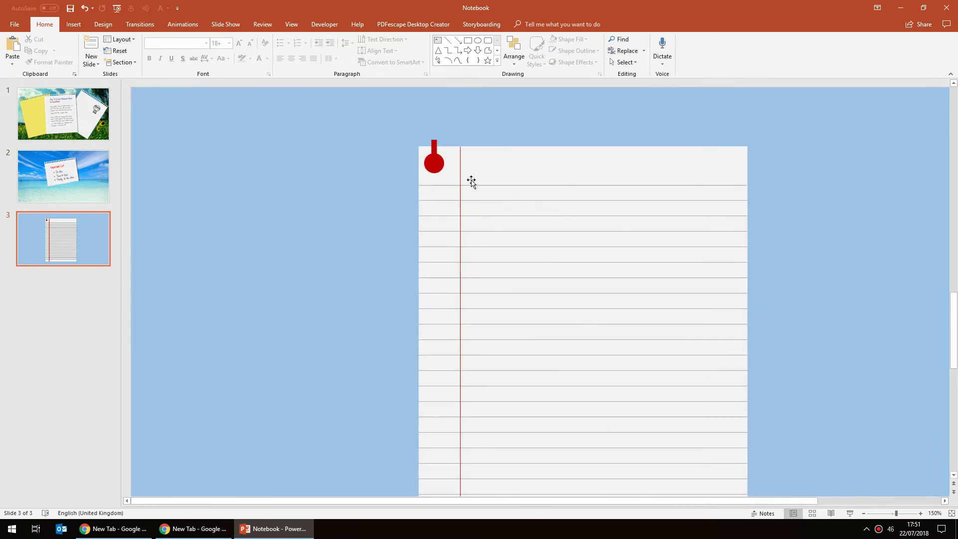
{"action": "left_click_drag", "start_coordinate": [454, 501], "coordinate": [498, 504]}
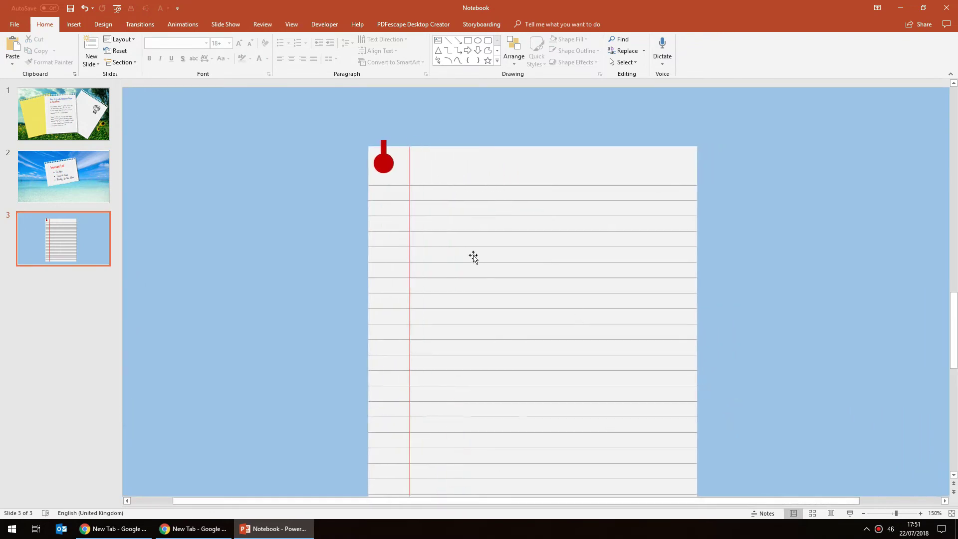
{"action": "left_click", "coordinate": [387, 162]}
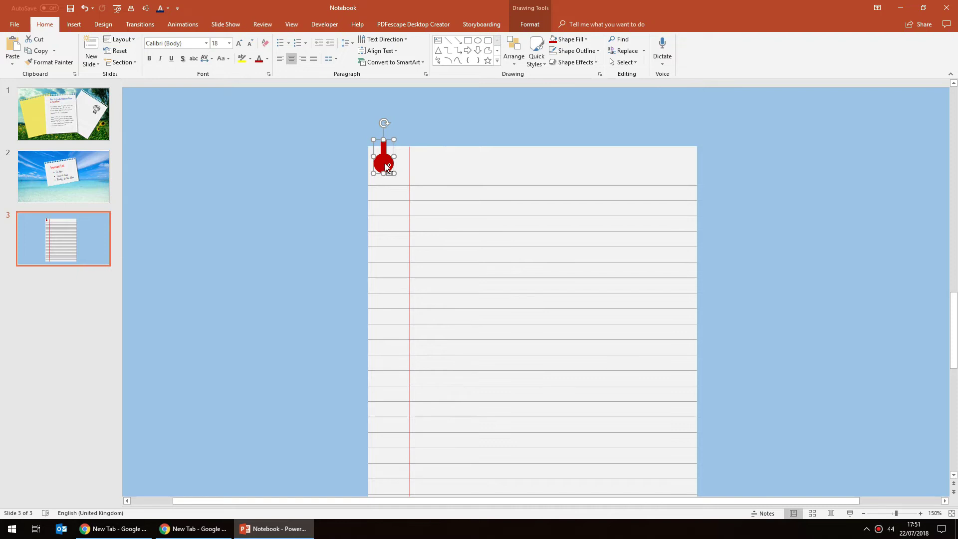
{"action": "left_click_drag", "start_coordinate": [385, 162], "coordinate": [532, 163]}
{"action": "left_click_drag", "start_coordinate": [532, 163], "coordinate": [573, 167]}
{"action": "left_click_drag", "start_coordinate": [574, 166], "coordinate": [668, 166]}
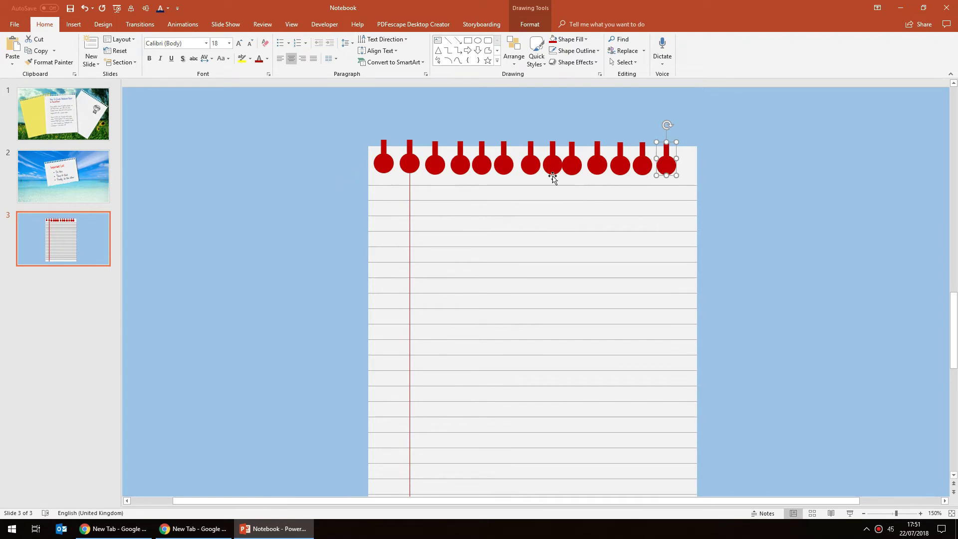
- Select all thirteen red hole shapes along the page's top edge and open the alignment options
{"action": "mouse_move", "coordinate": [334, 120]}
{"action": "left_mouse_down"}
{"action": "mouse_move", "coordinate": [497, 172]}
{"action": "mouse_move", "coordinate": [716, 182]}
{"action": "left_mouse_up"}
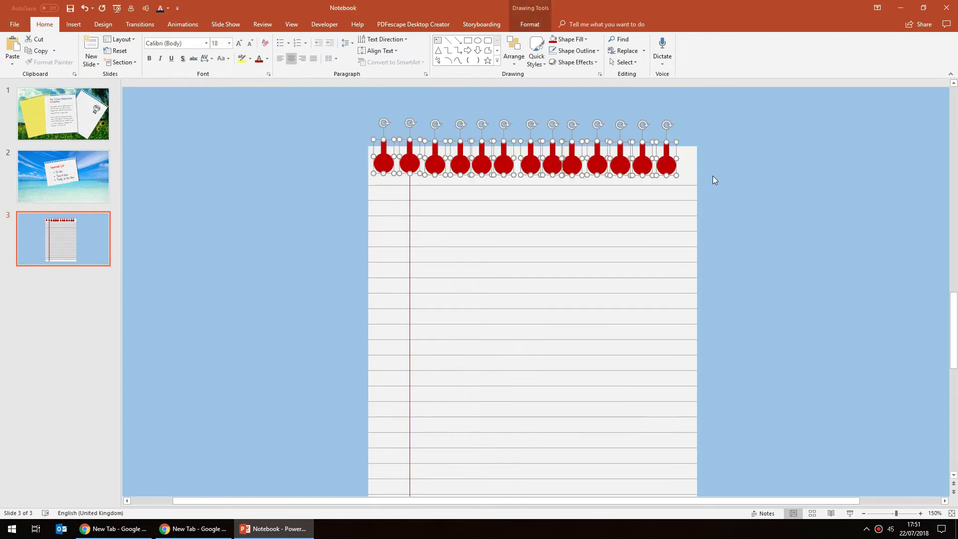
{"action": "left_click", "coordinate": [530, 25]}
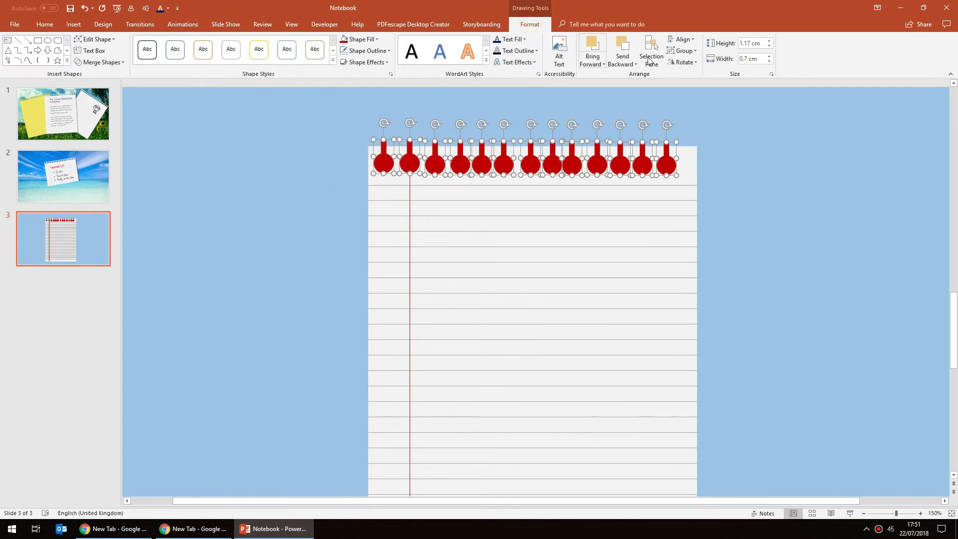
{"action": "left_click", "coordinate": [683, 39]}
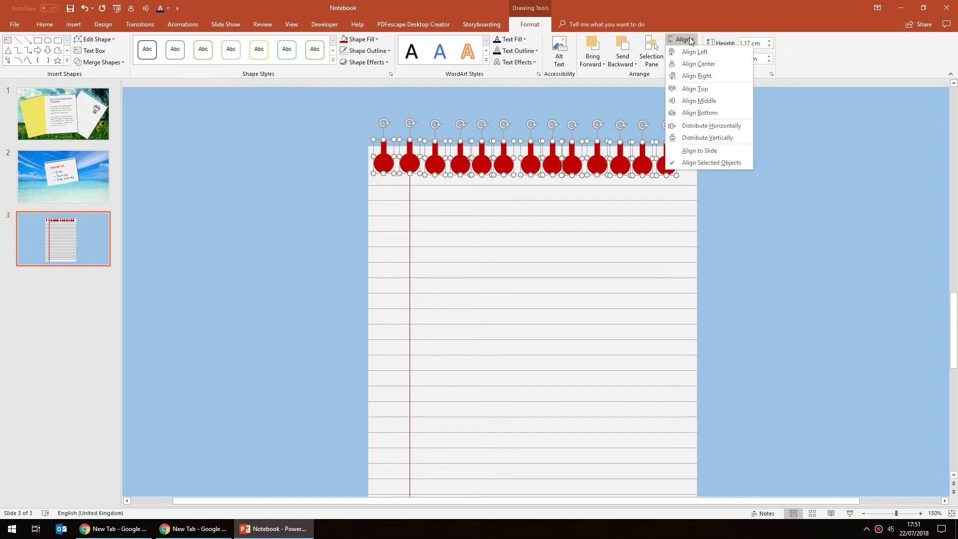